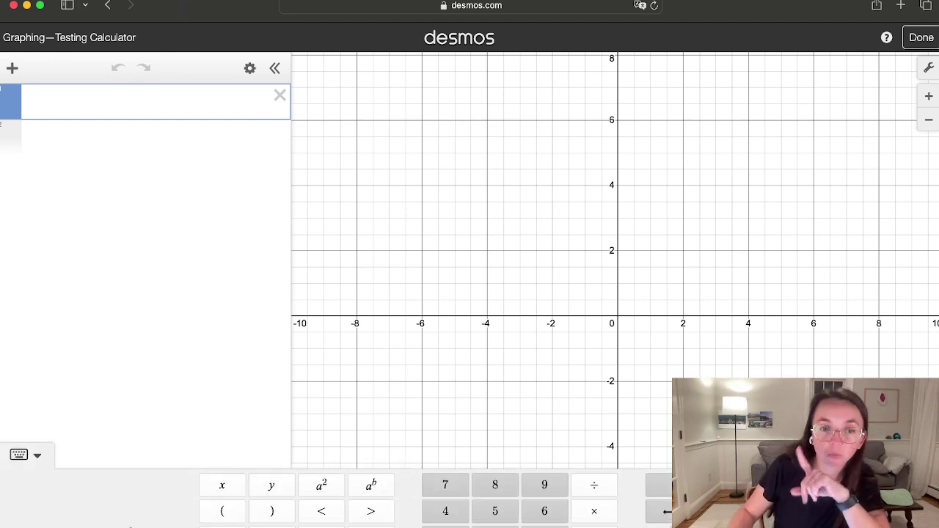
- Enter sqrt320 in the first expression line to compute √320 = 17.88854382
type("sqrt")
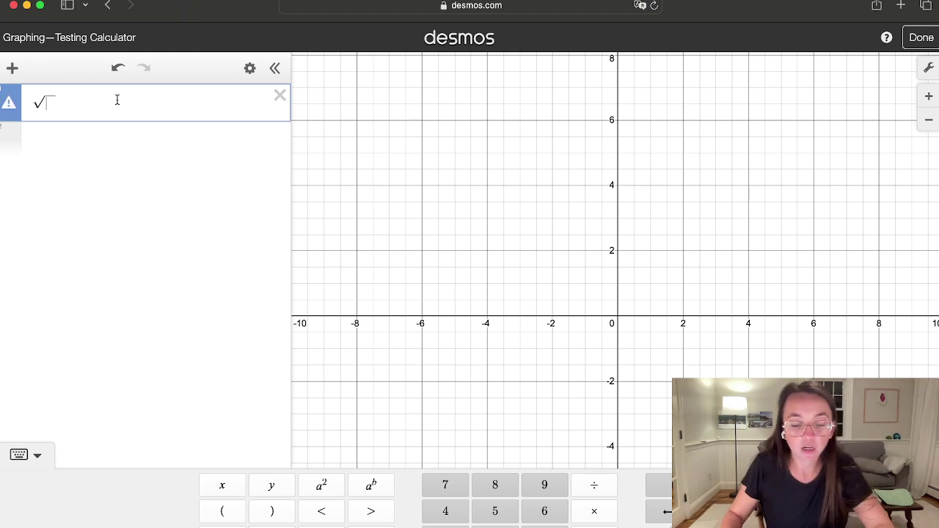
type("320")
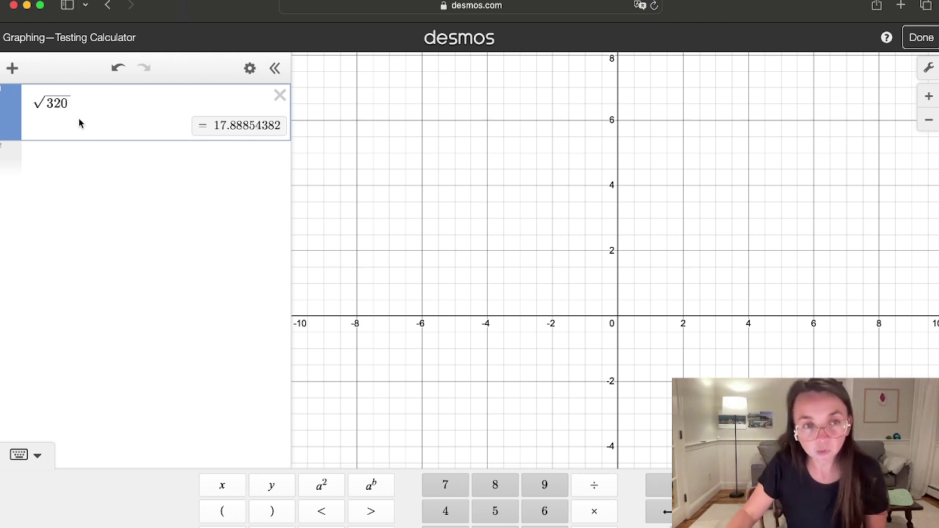
- Restore √320 after an accidental table insertion and deletion removed part of it
left_click(27, 173)
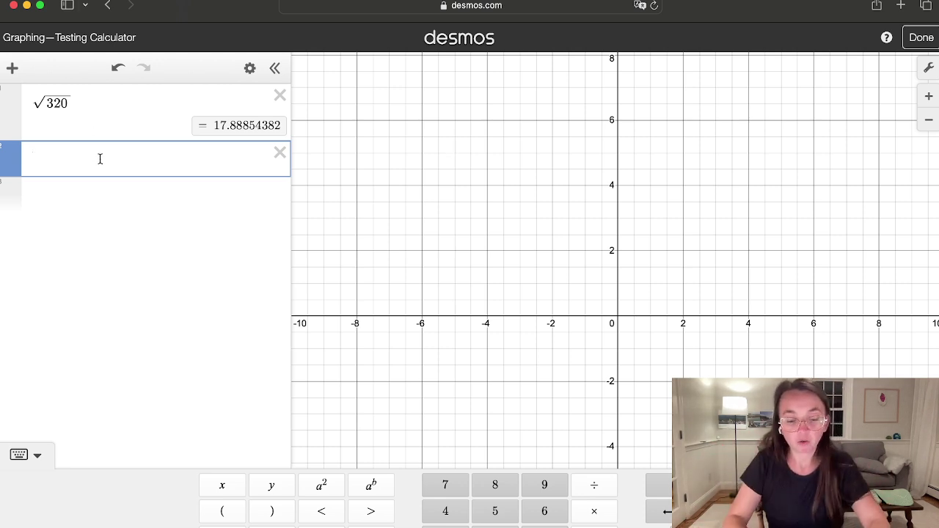
type("table")
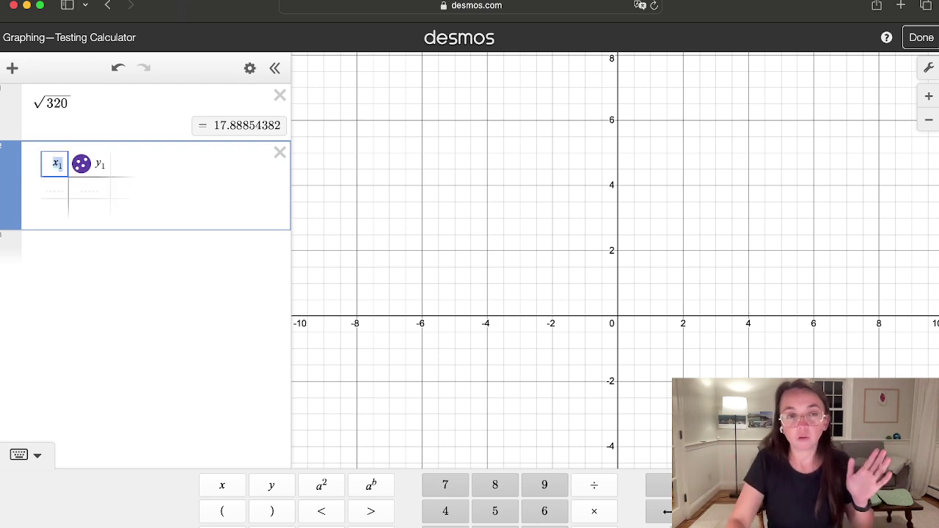
key("BackSpace")
key("BackSpace")
key("BackSpace")
type("20")
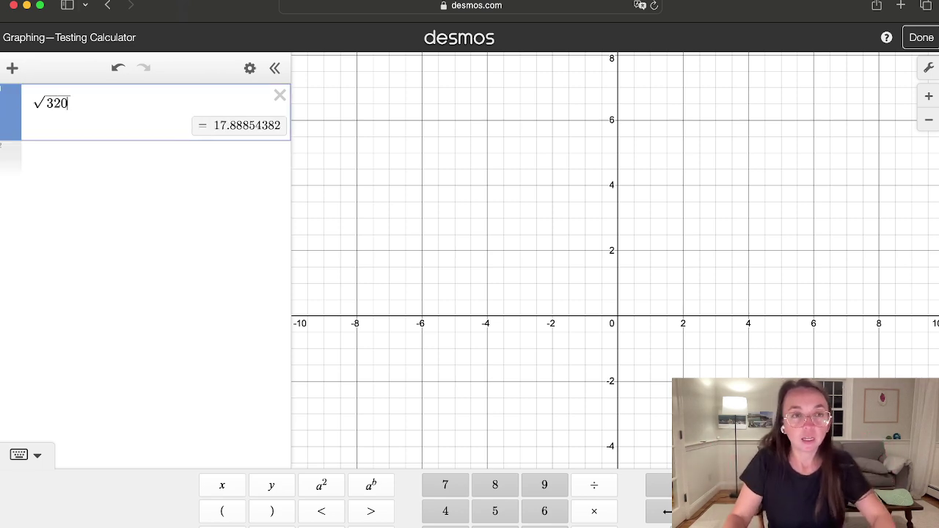
- Insert a table below √320, rename its x₁ header to x and clear the y₁ header
left_click(102, 182)
type("tabl")
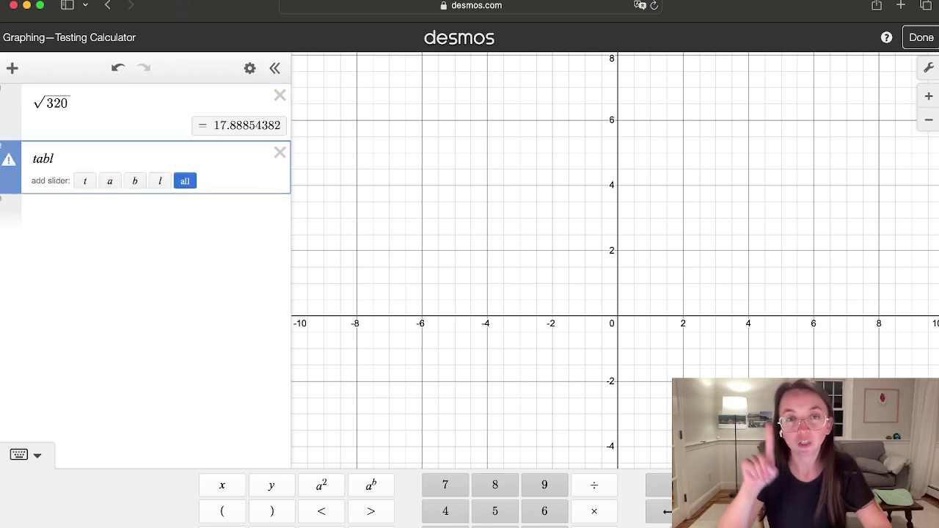
type("e")
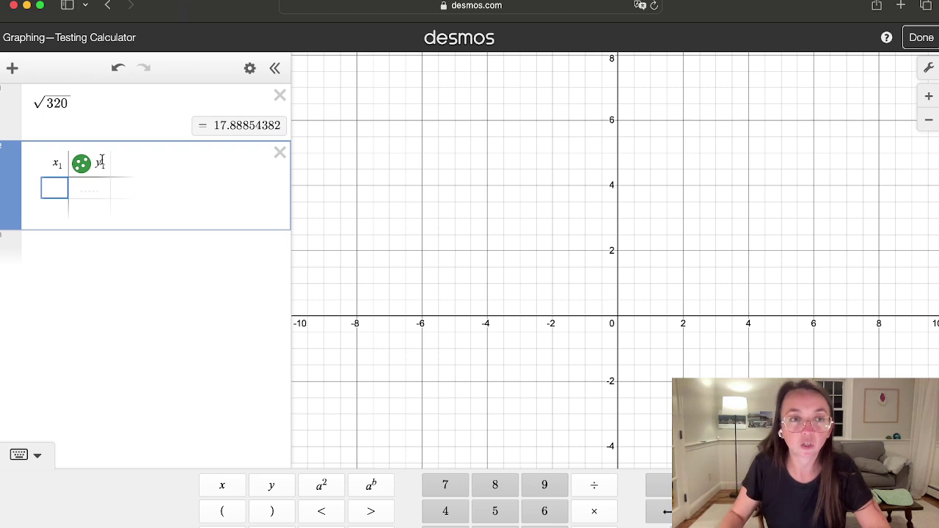
key("Up")
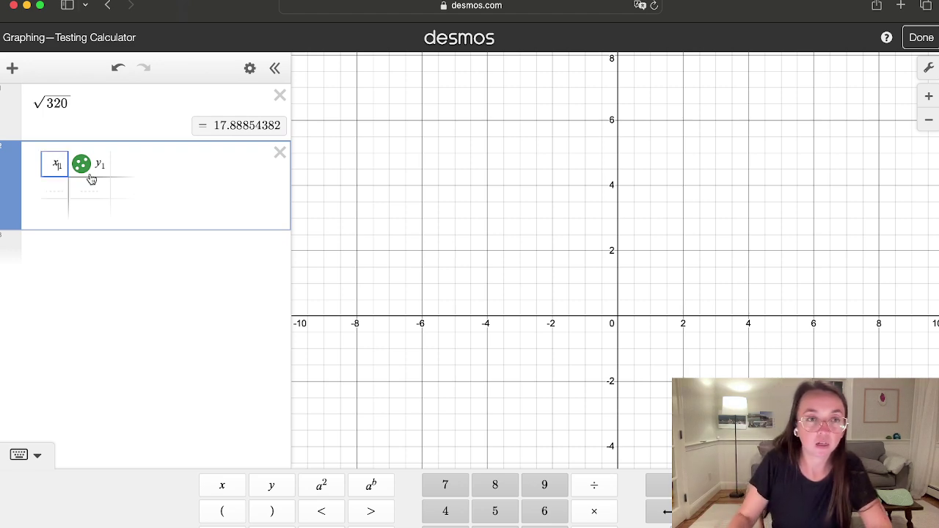
key("BackSpace")
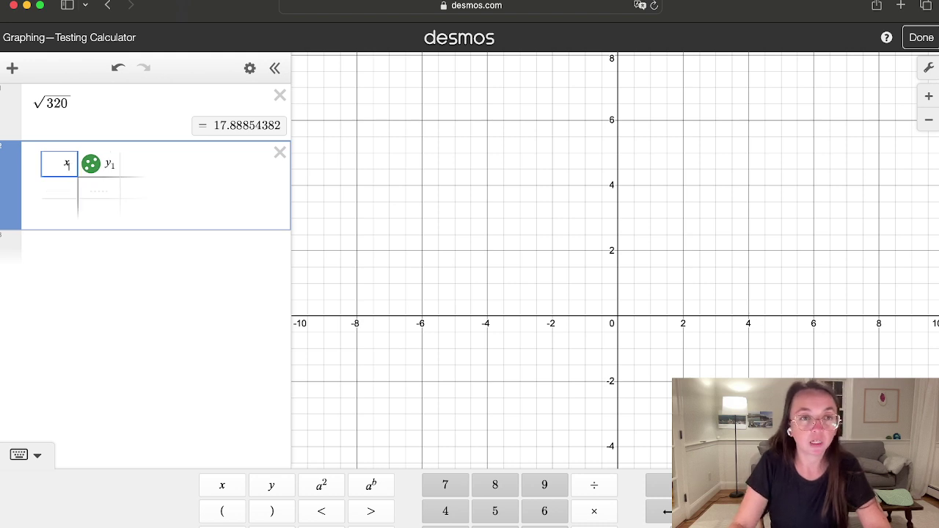
left_click(100, 165)
key("BackSpace")
key("BackSpace")
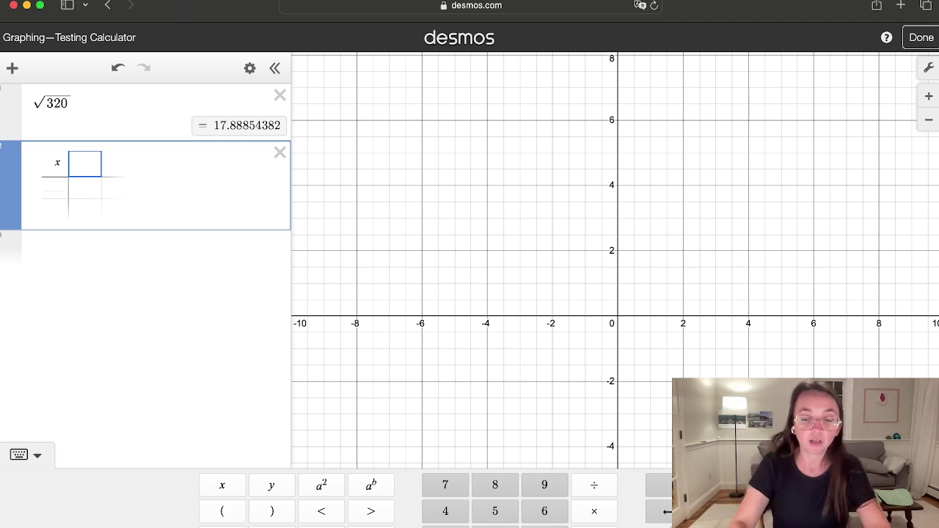
- Set the second column header to 320/x², re-adding the ² exponent after it was deleted
type("320")
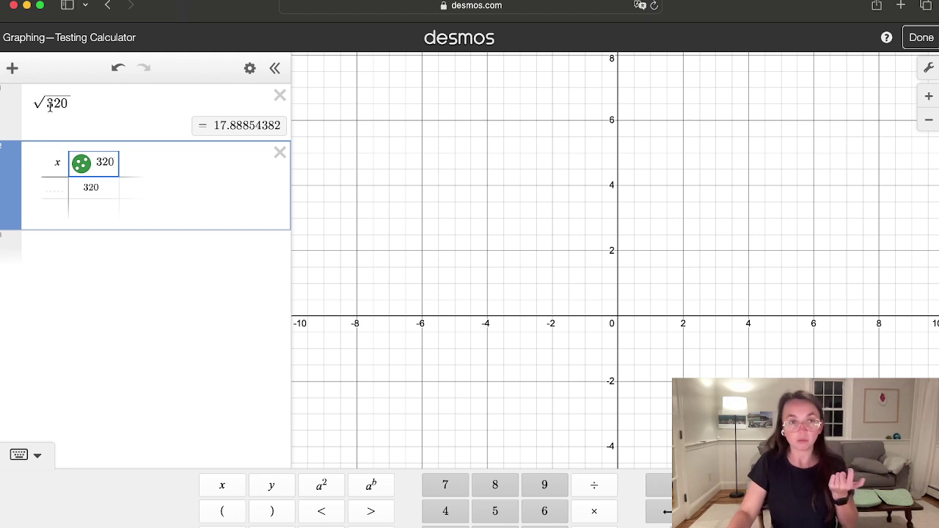
type("/")
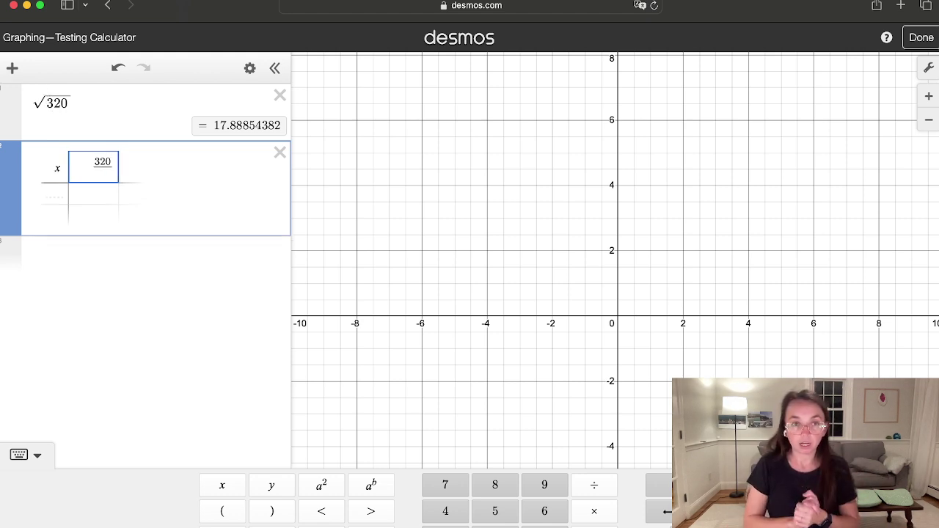
type("x^2")
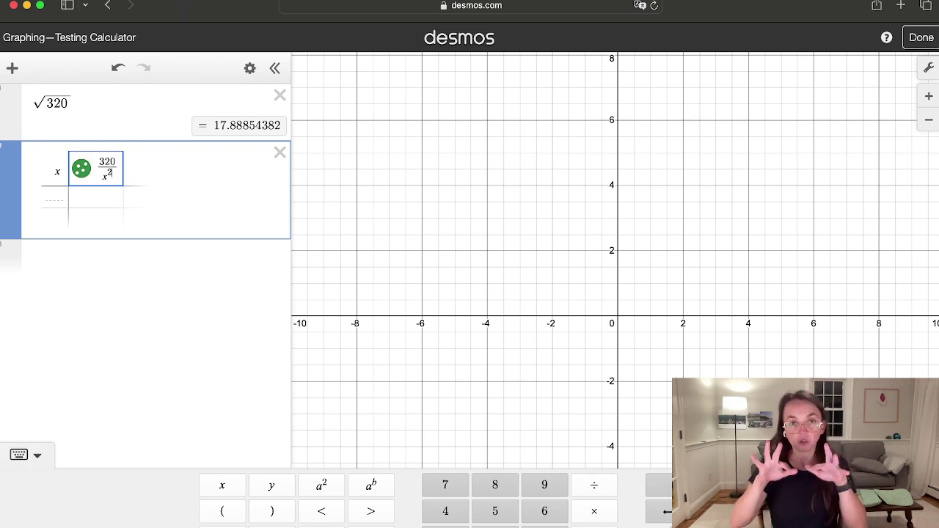
key("BackSpace")
key("BackSpace")
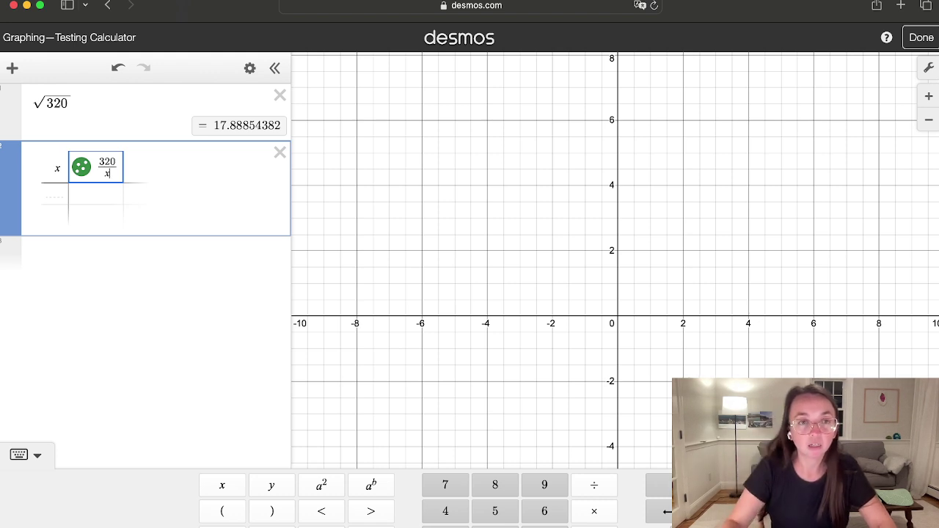
left_click(84, 254)
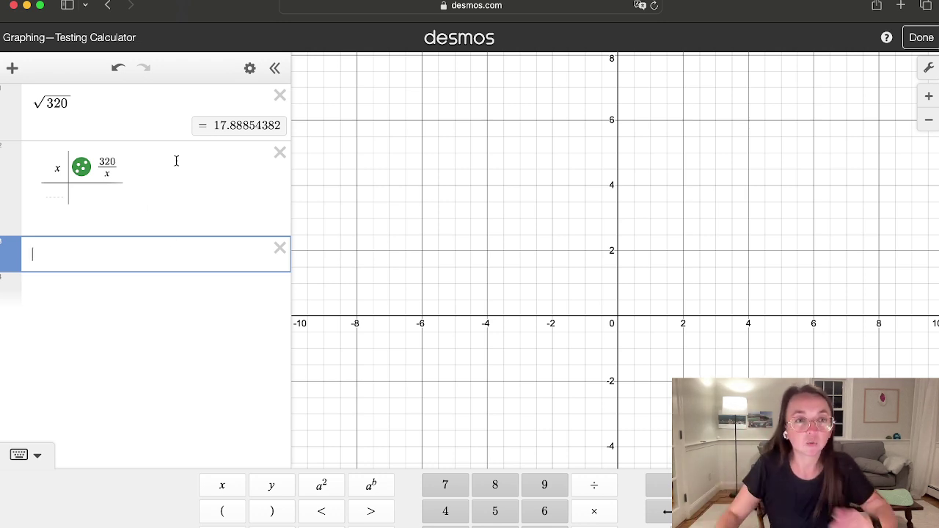
left_click(130, 169)
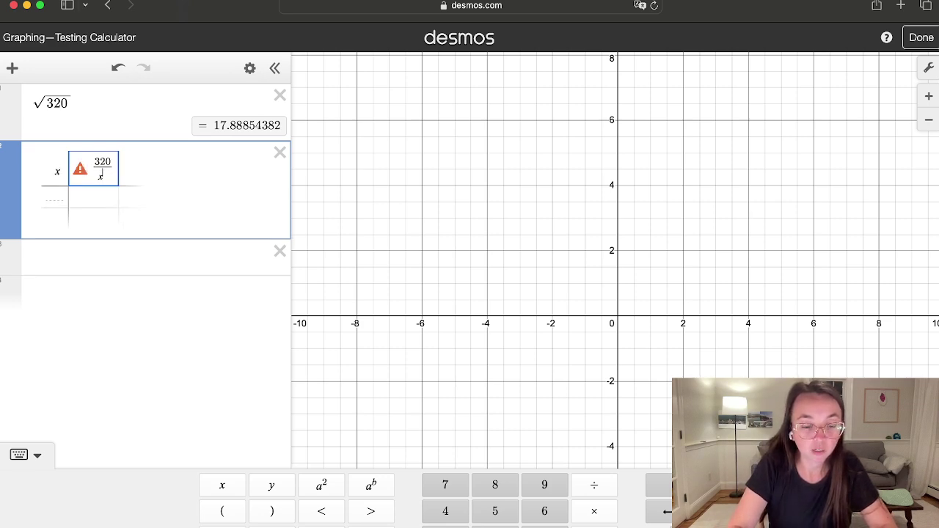
type("^2")
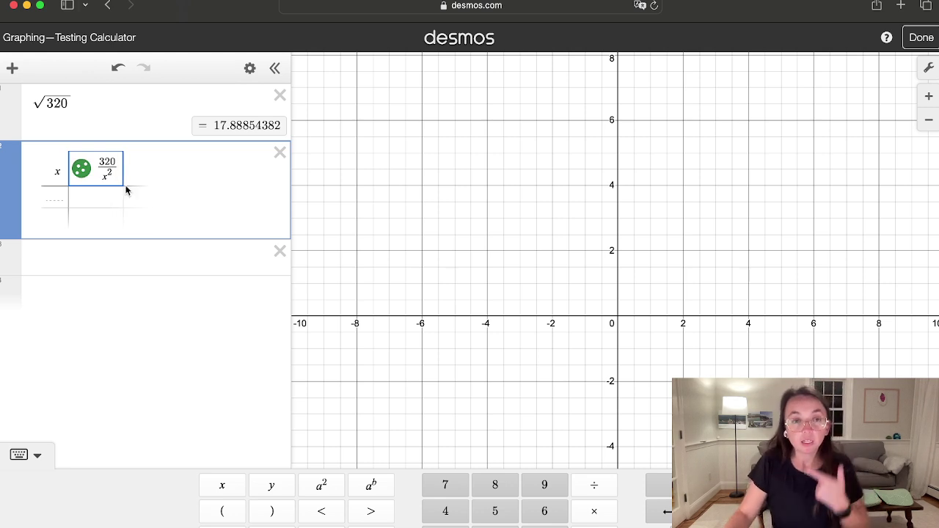
- Fill the x column with −2, −1, 0 and auto-fill the following rows up to 10
left_click(62, 195)
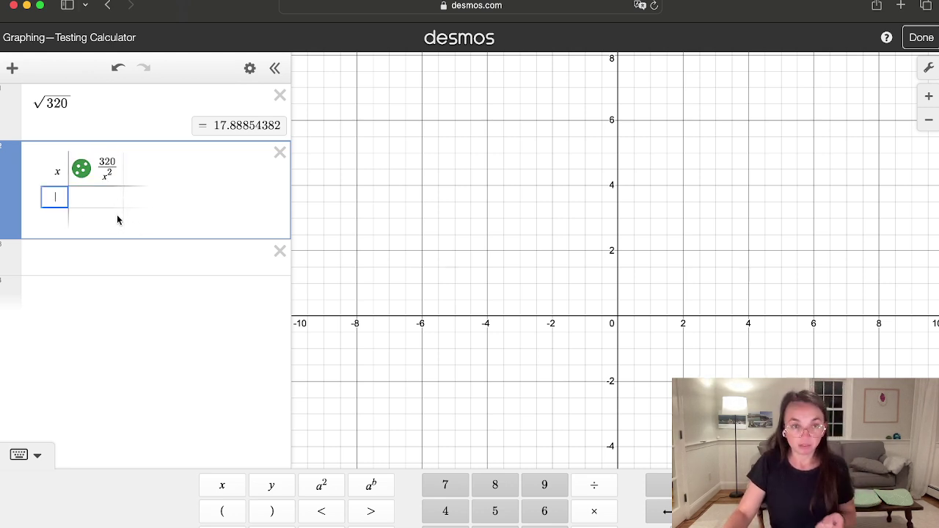
type("-2")
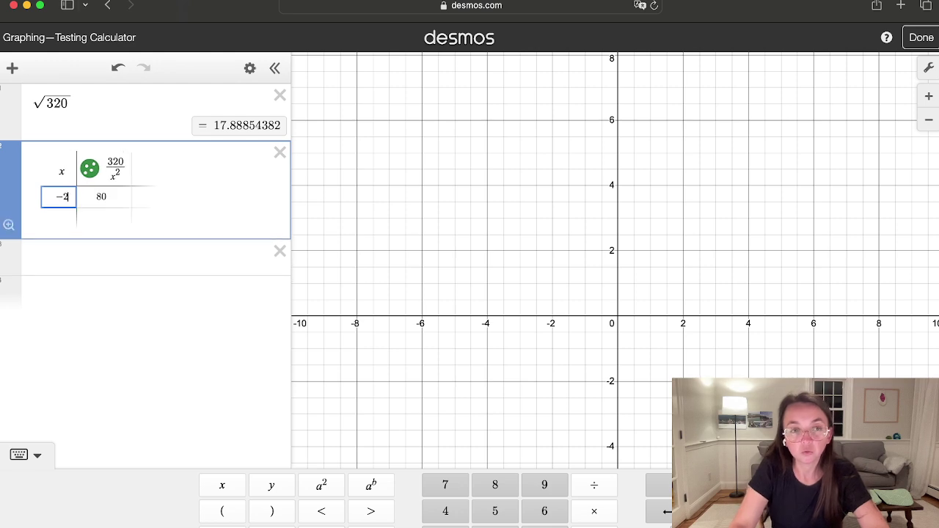
key("Return")
type("-1")
key("Return")
type("0")
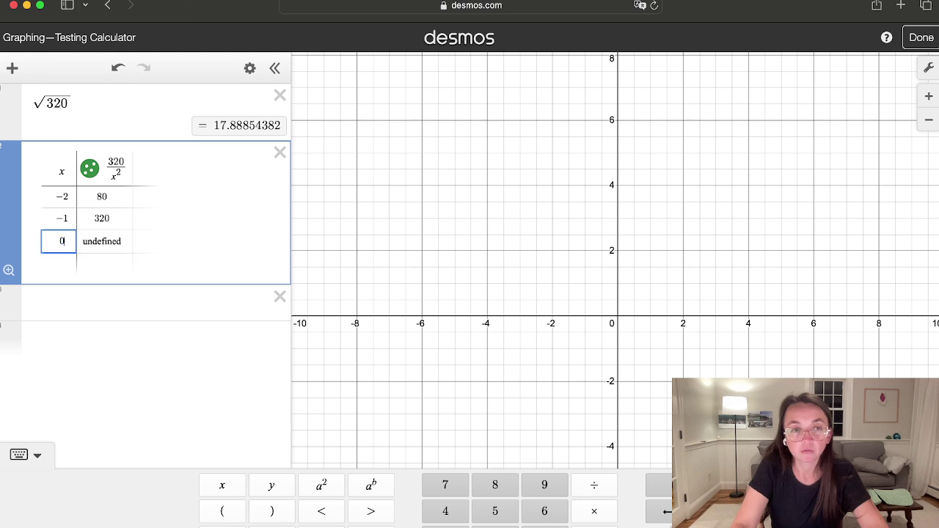
key("Return")
key("Return")
key("Return")
key("Return")
key("Return")
key("Return")
key("Return")
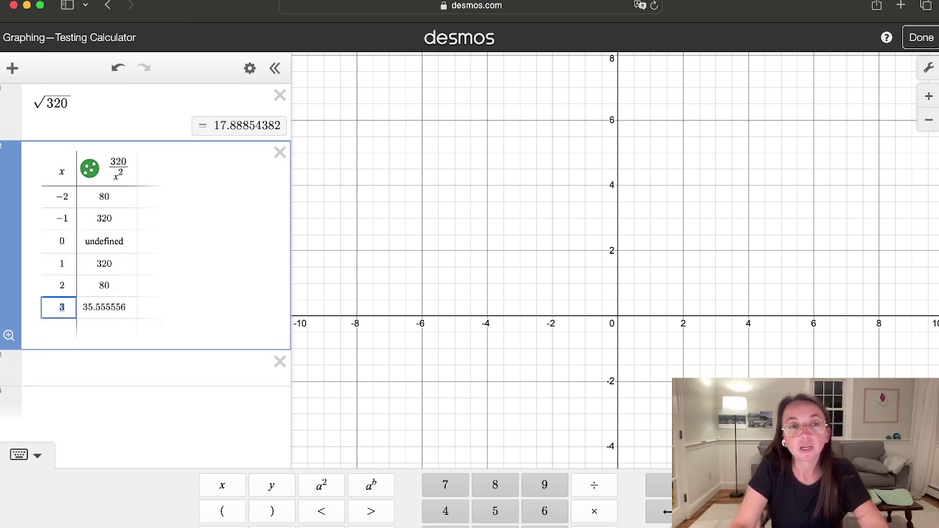
key("Return")
key("Return")
key("Return")
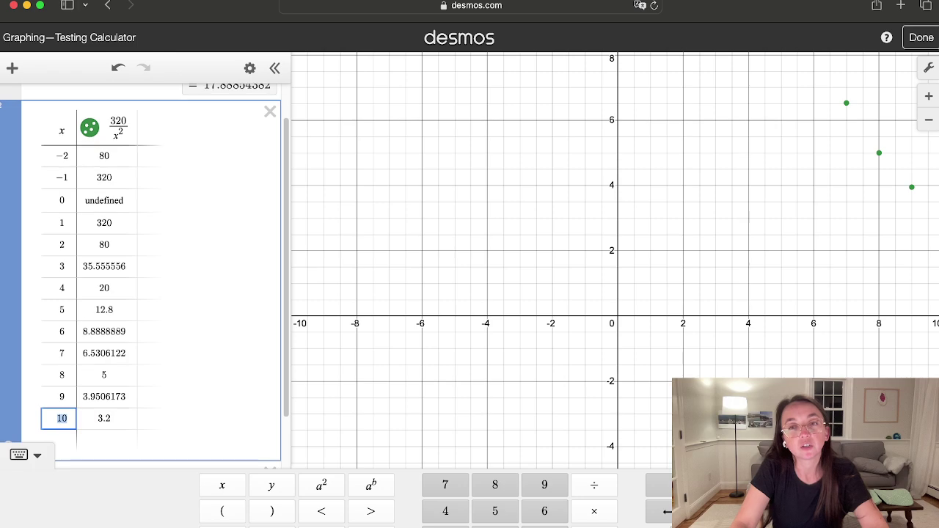
- View the plotted points, then extend the table from x = 10 through x = 22
left_click(514, 176)
left_click(121, 468)
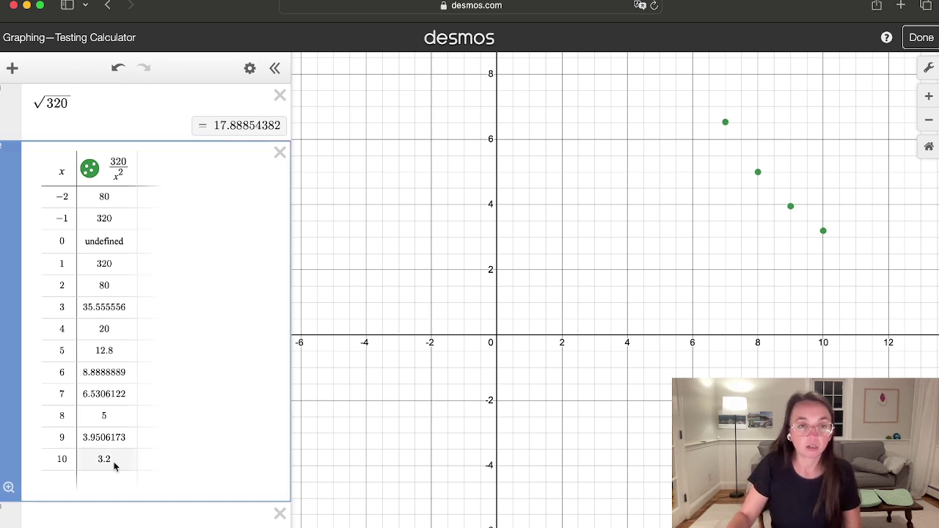
left_click(91, 470)
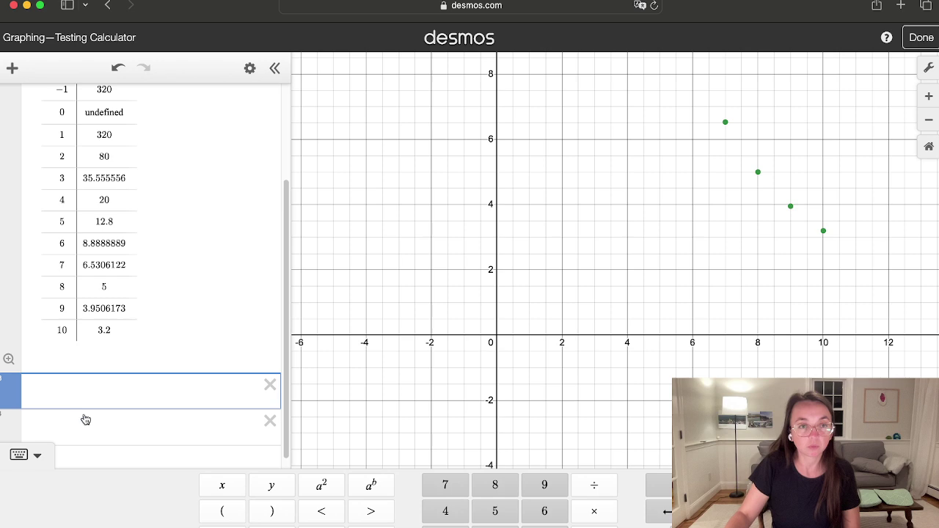
left_click(63, 330)
key("Return")
key("Return")
key("Return")
key("Return")
key("Return")
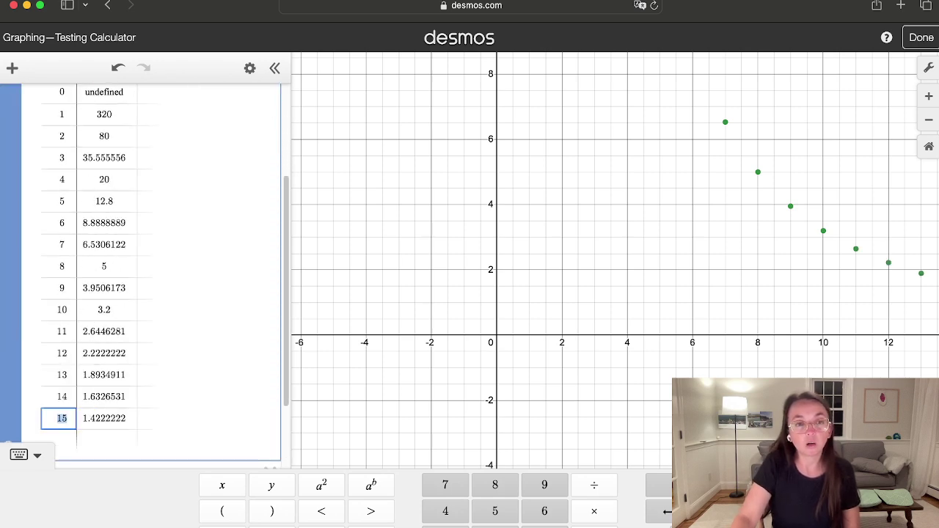
key("Return")
key("Return")
key("Return")
key("Return")
key("Return")
key("Return")
key("Return")
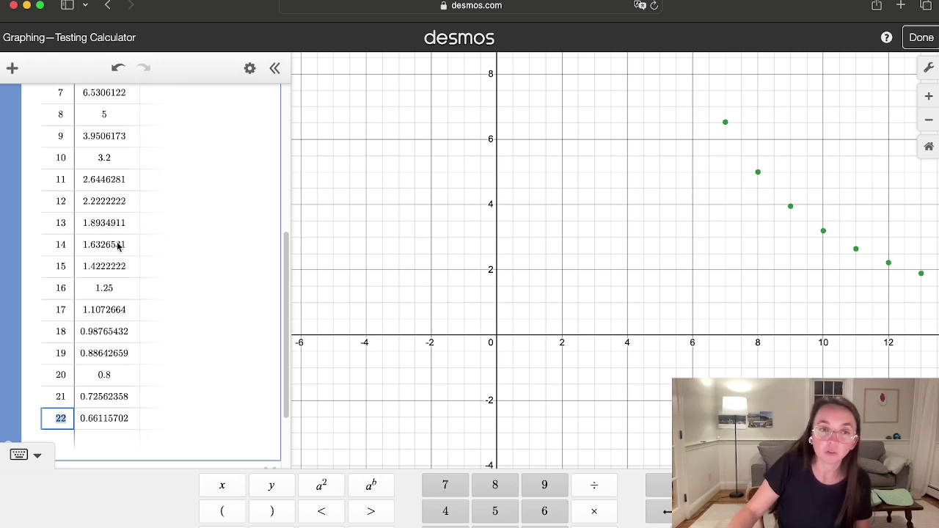
- Add rows up to x = 37 and scroll through the table reviewing the 320/x² values
scroll(96, 336, "down", 1)
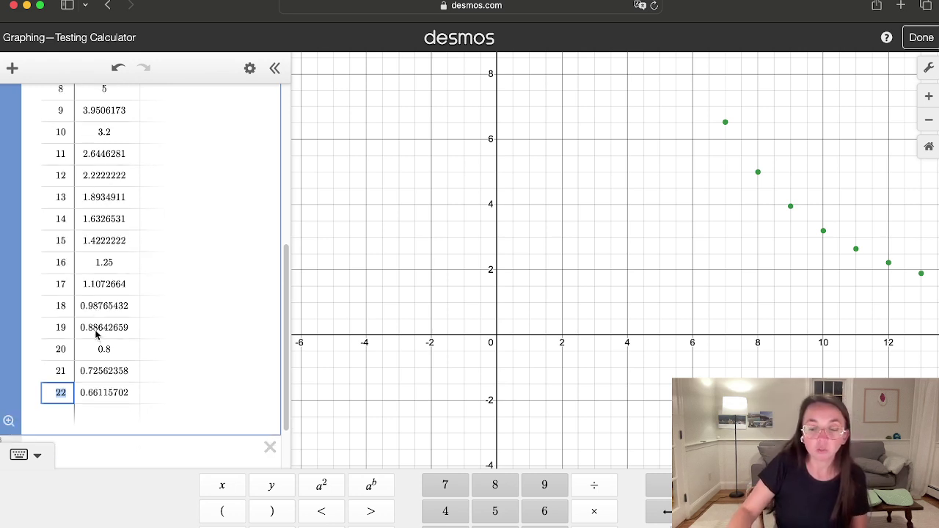
key("Return")
key("Return")
key("Return")
key("Return")
key("Return")
key("Return")
key("Return")
key("Return")
key("Return")
key("Return")
key("Return")
key("Return")
key("Return")
key("Return")
key("Return")
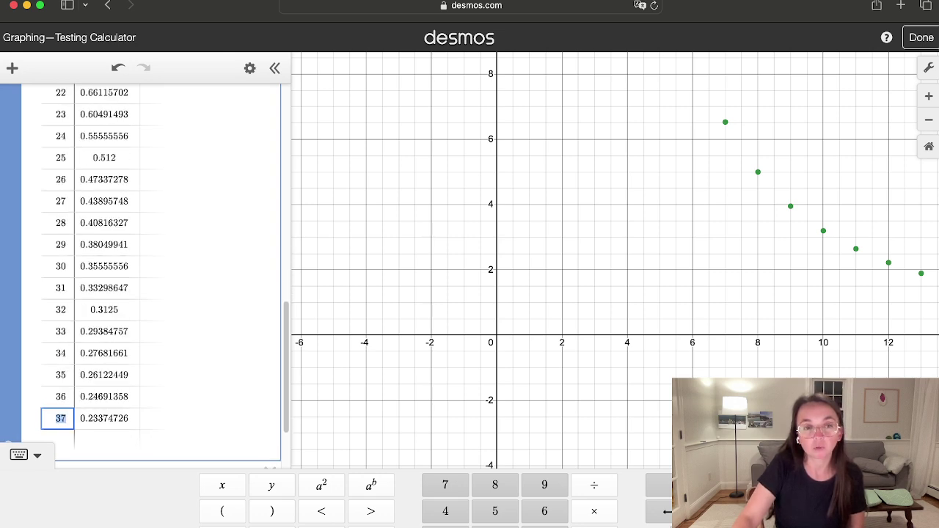
scroll(121, 253, "up", 10)
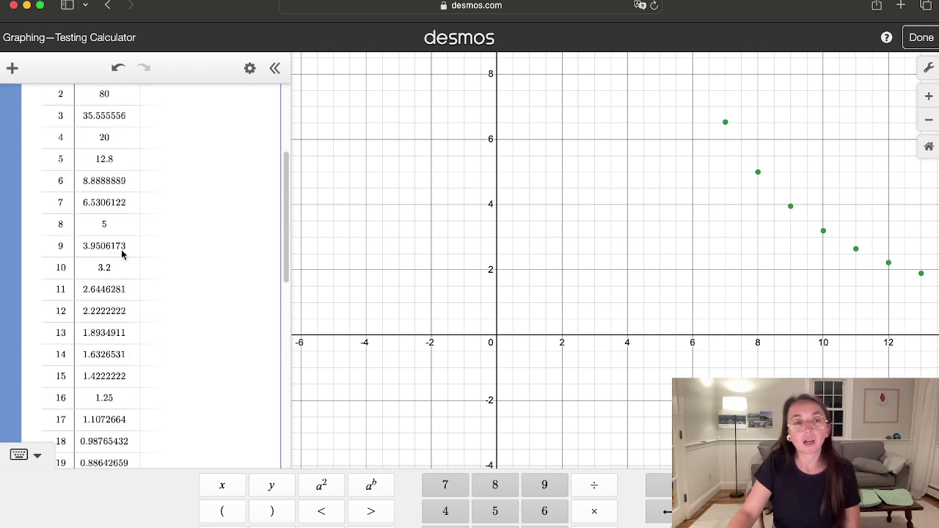
scroll(116, 382, "down", 2)
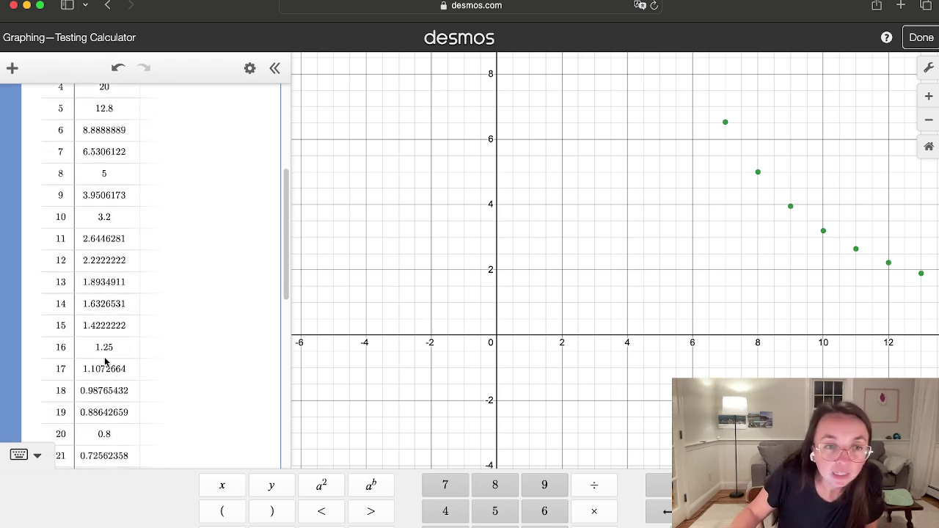
scroll(105, 360, "up", 1)
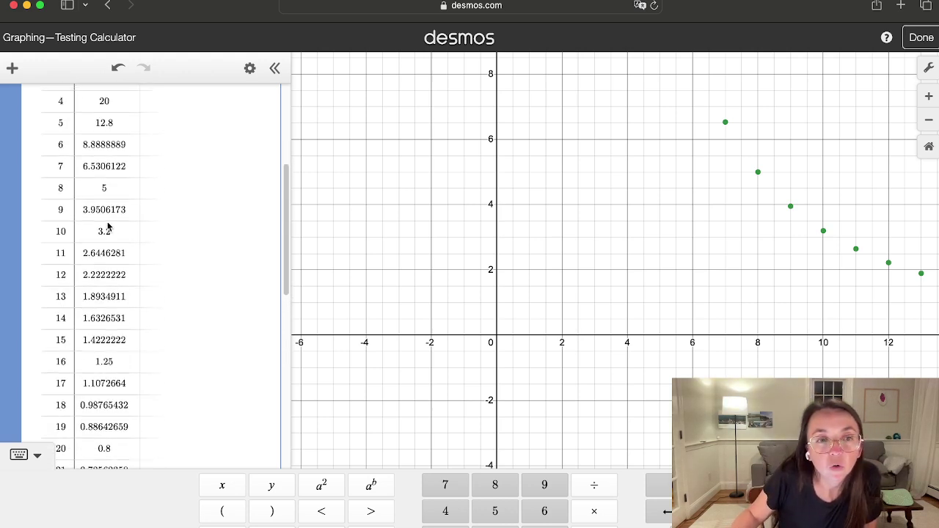
left_click(105, 191)
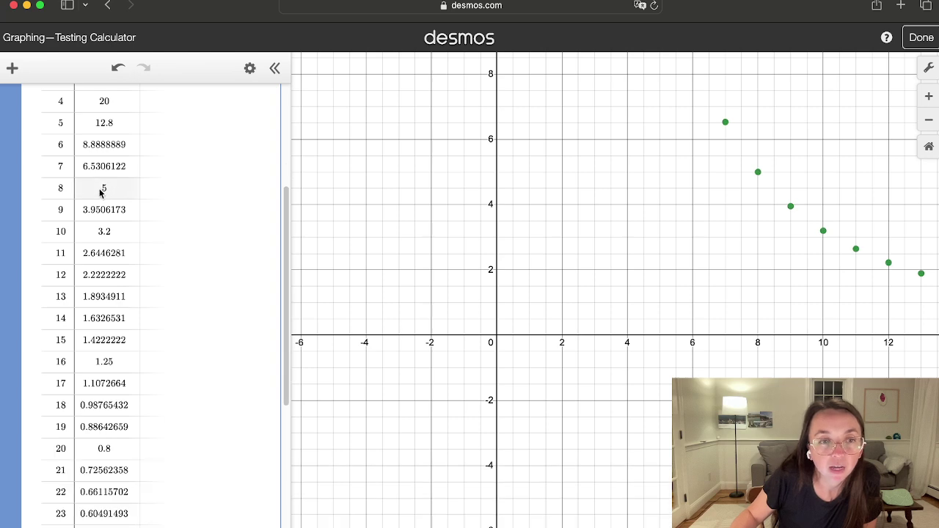
scroll(151, 397, "down", 10)
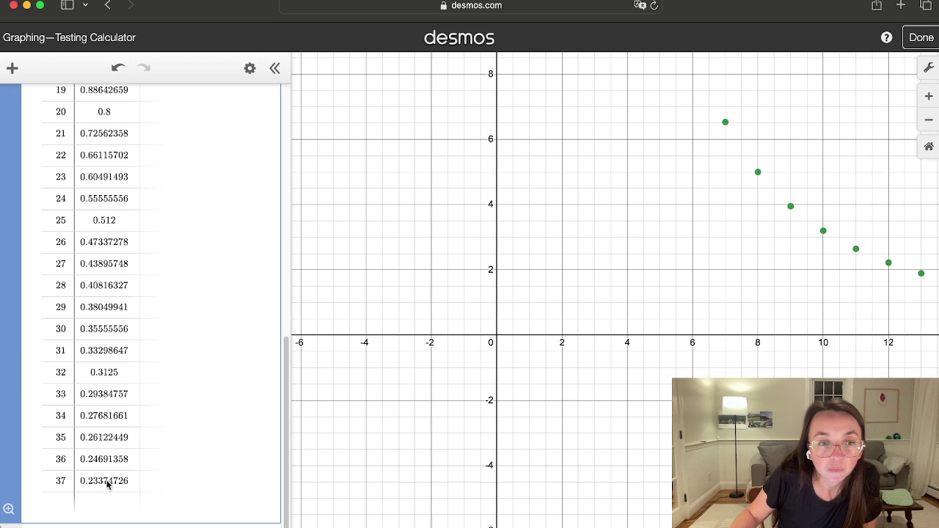
scroll(107, 419, "up", 5)
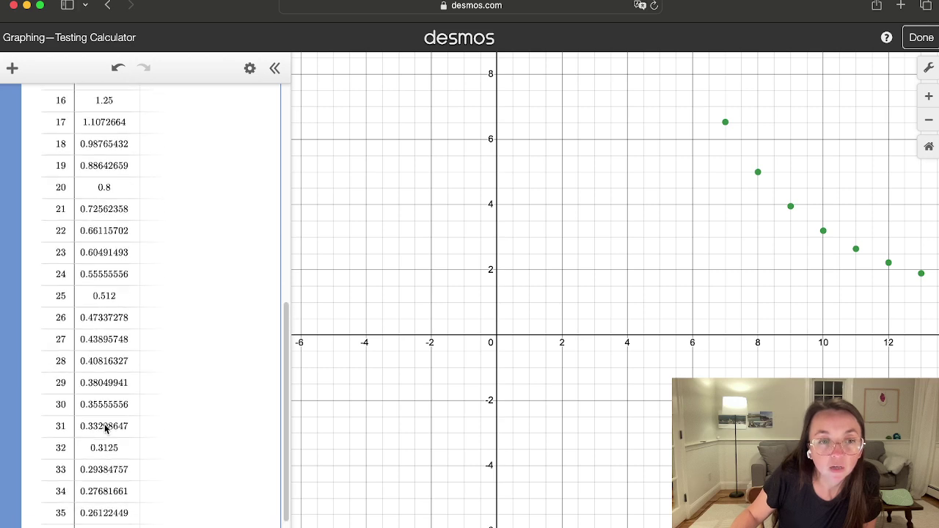
scroll(105, 428, "up", 8)
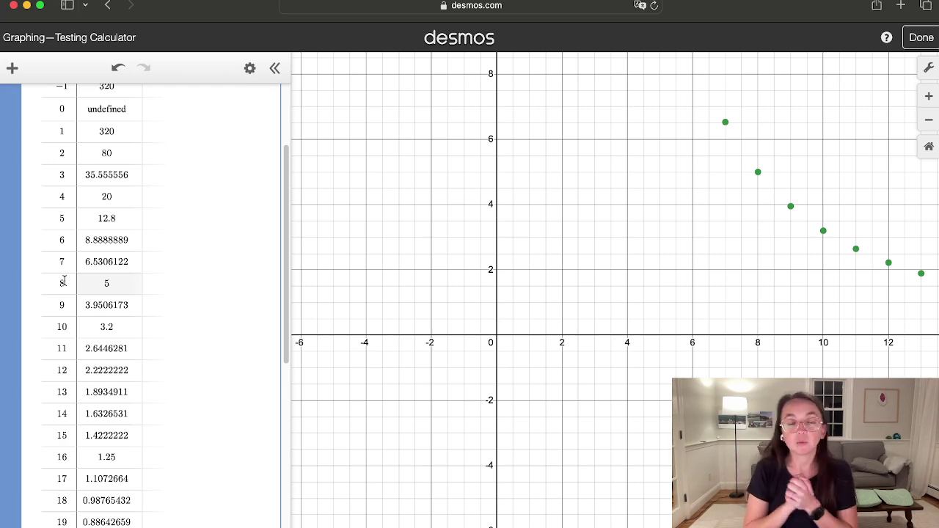
- Delete table rows from x = 37 back down so the table ends at x = 13
scroll(64, 283, "down", 10)
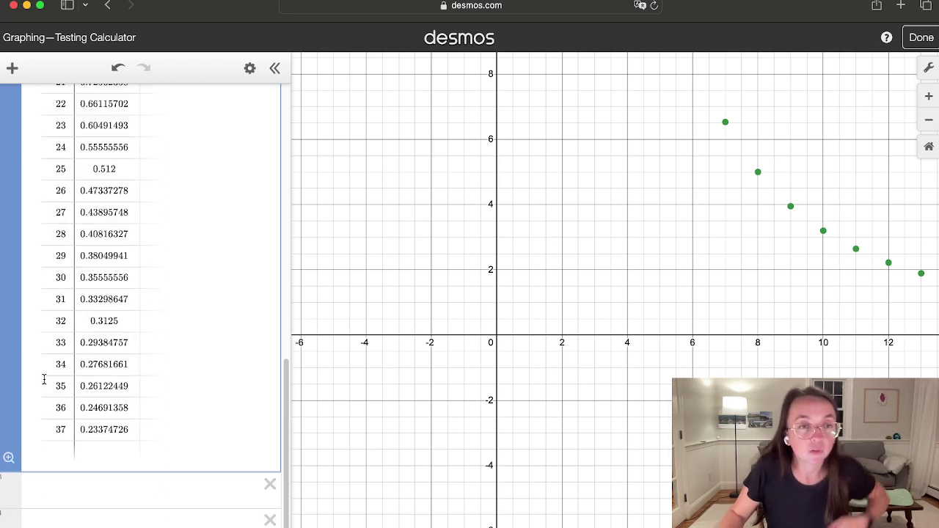
left_click(55, 431)
key("BackSpace")
key("BackSpace")
key("BackSpace")
key("BackSpace")
key("BackSpace")
key("BackSpace")
key("BackSpace")
key("BackSpace")
key("BackSpace")
key("BackSpace")
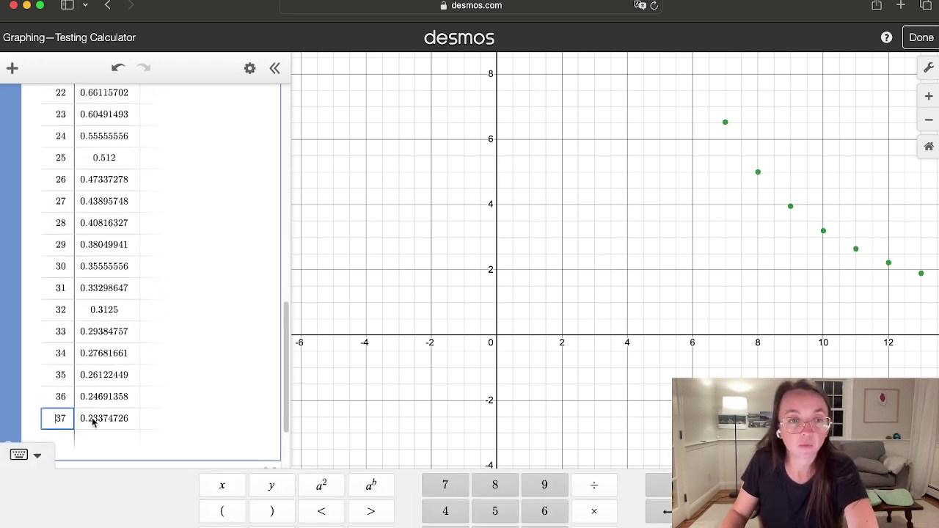
key("BackSpace")
key("BackSpace")
key("BackSpace")
key("BackSpace")
key("BackSpace")
key("BackSpace")
key("BackSpace")
key("BackSpace")
key("BackSpace")
key("BackSpace")
key("BackSpace")
key("BackSpace")
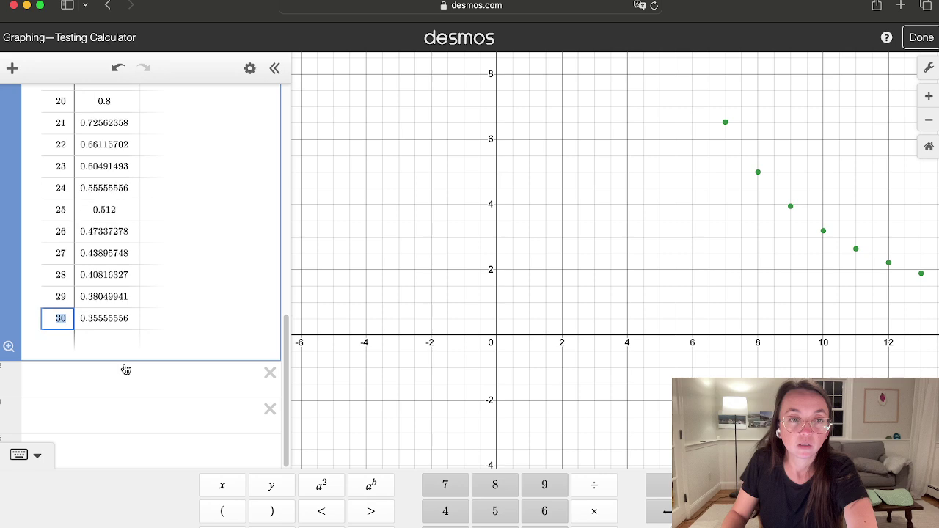
key("BackSpace")
key("BackSpace")
key("BackSpace")
key("BackSpace")
key("BackSpace")
key("BackSpace")
key("BackSpace")
key("BackSpace")
key("BackSpace")
key("BackSpace")
key("BackSpace")
key("BackSpace")
key("BackSpace")
key("BackSpace")
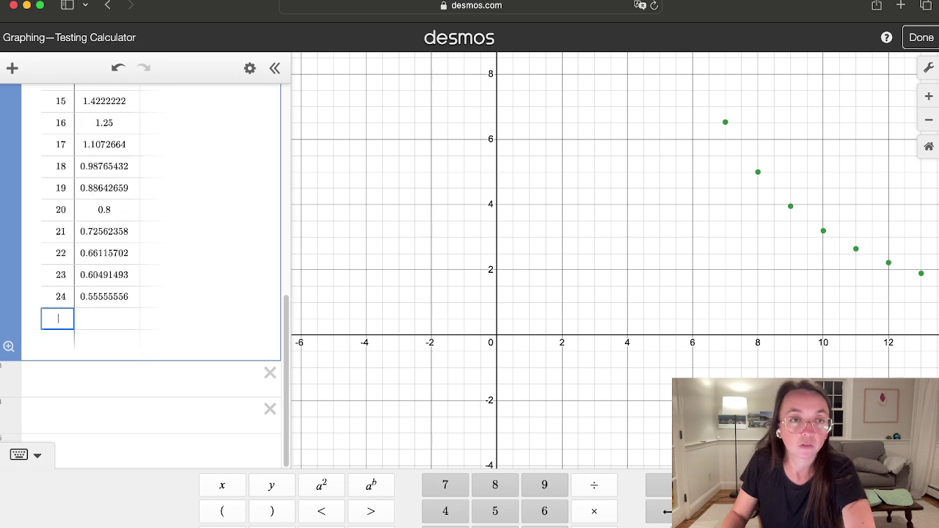
key("BackSpace")
key("BackSpace")
key("BackSpace")
key("BackSpace")
key("BackSpace")
key("BackSpace")
key("BackSpace")
key("BackSpace")
key("BackSpace")
key("BackSpace")
key("BackSpace")
key("BackSpace")
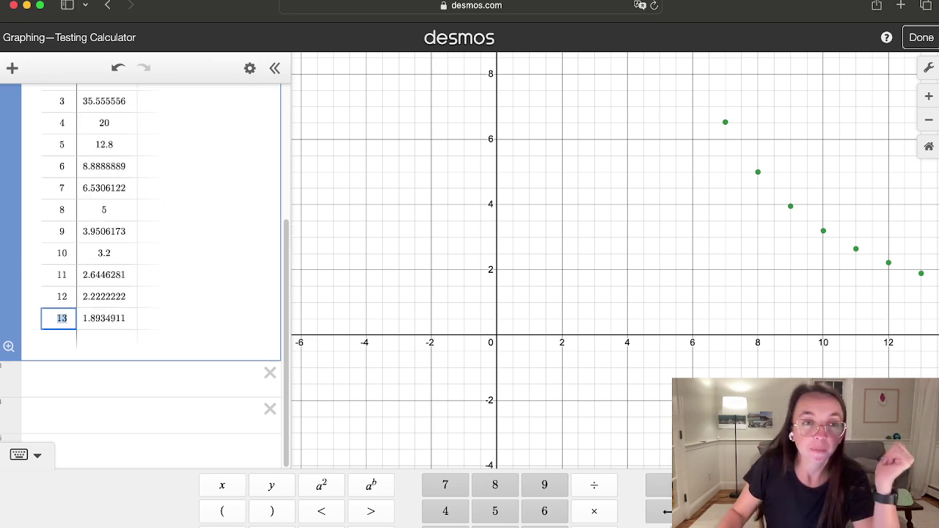
left_click(62, 209)
left_click(135, 331)
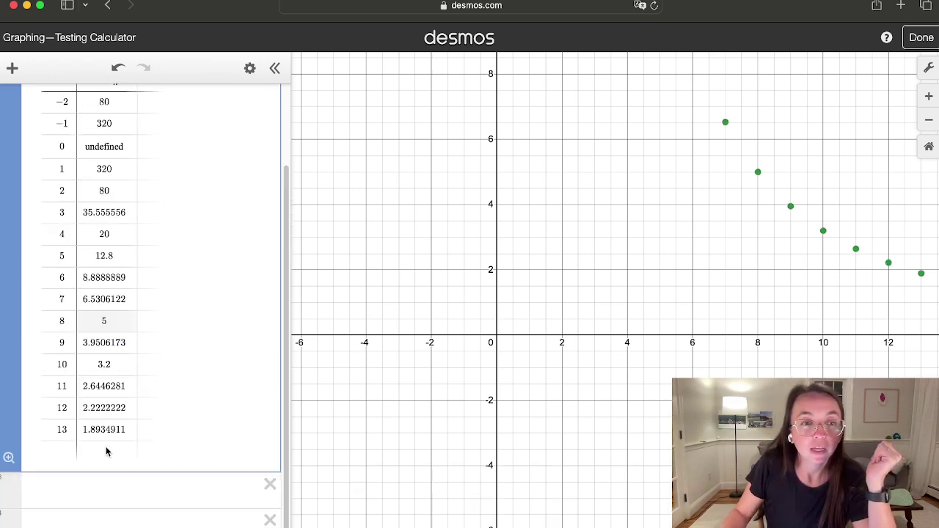
left_click(113, 496)
- Enter 8√5 below the table and compare its 17.88854382 with √320 at the top
type("8")
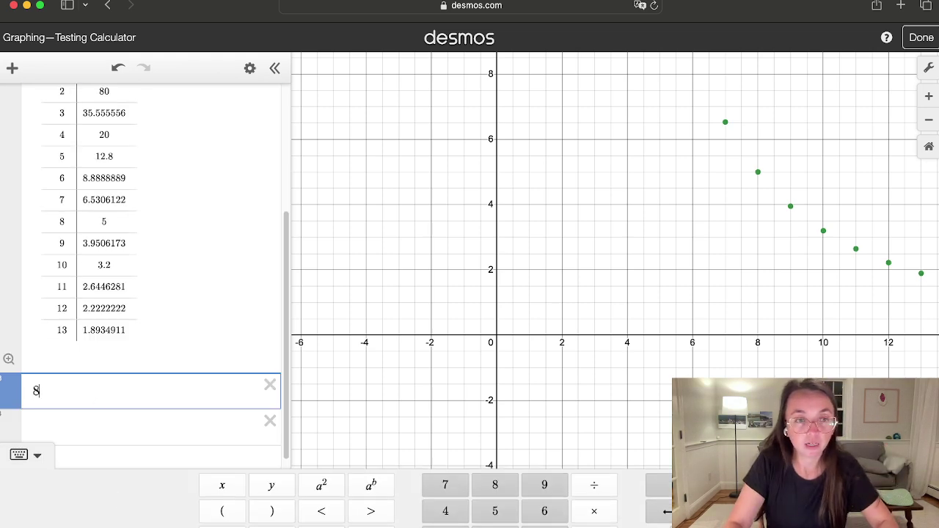
type("sqrt5")
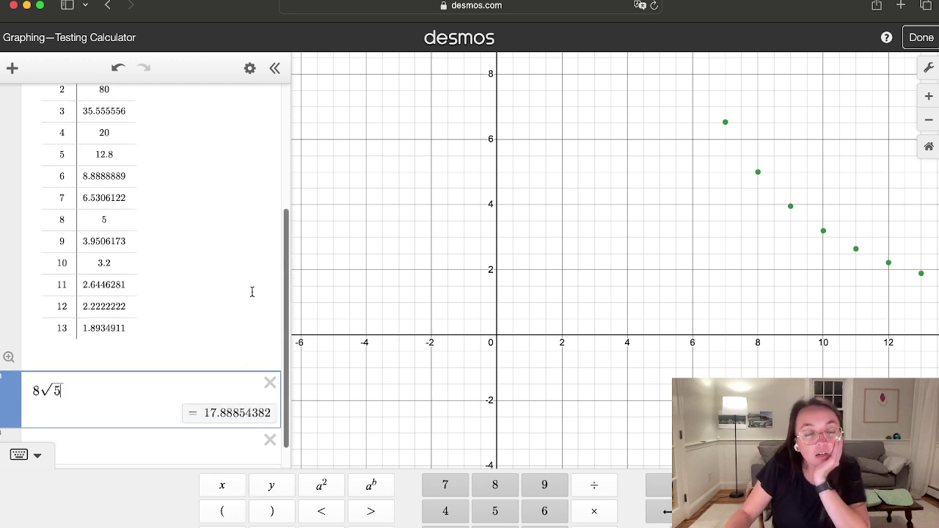
scroll(93, 332, "up", 5)
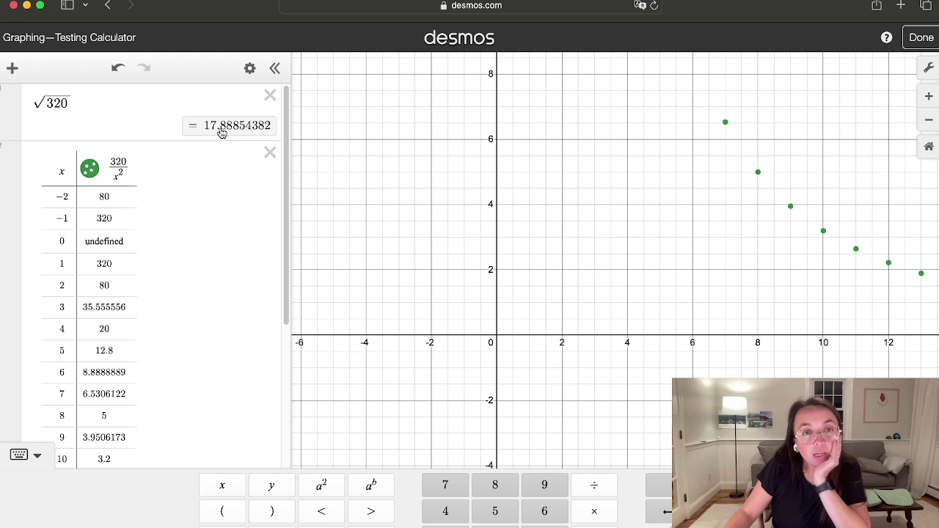
scroll(284, 145, "down", 5)
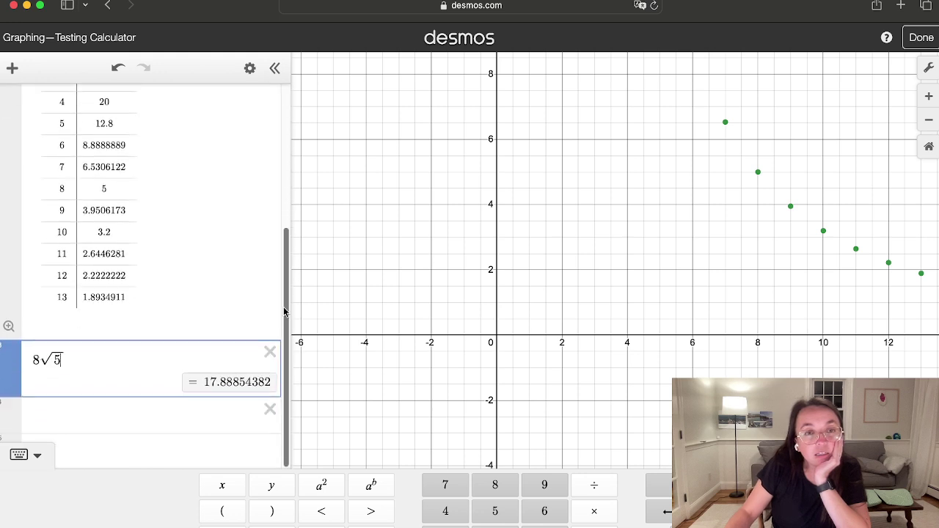